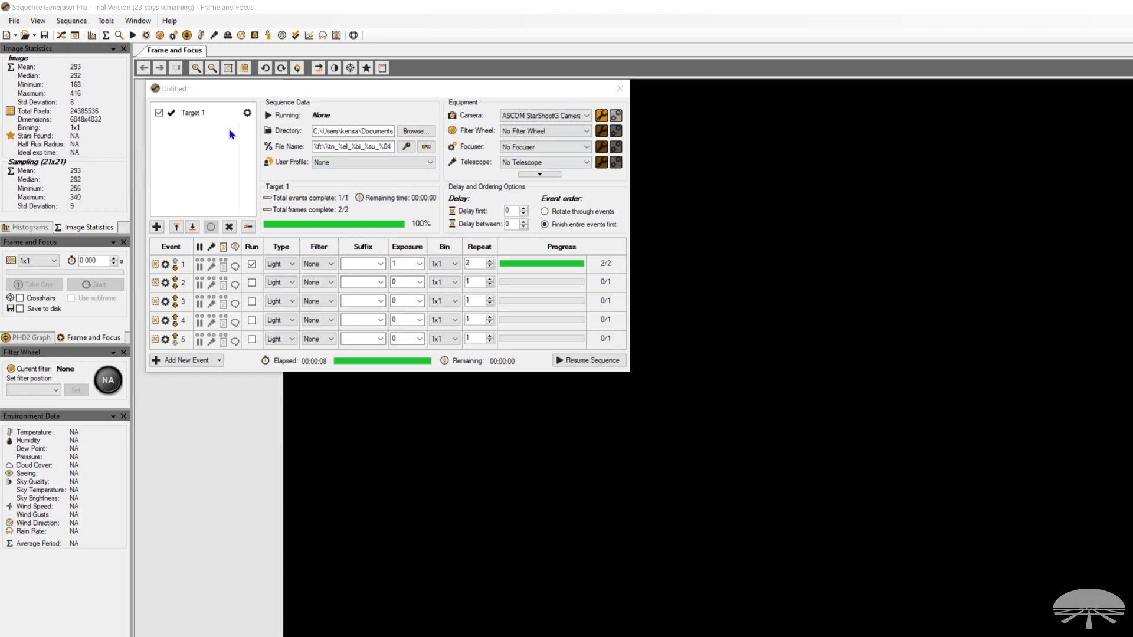
Step: Connect the StarShoot G24 camera and bring up its Setup window
click(615, 116)
click(601, 117)
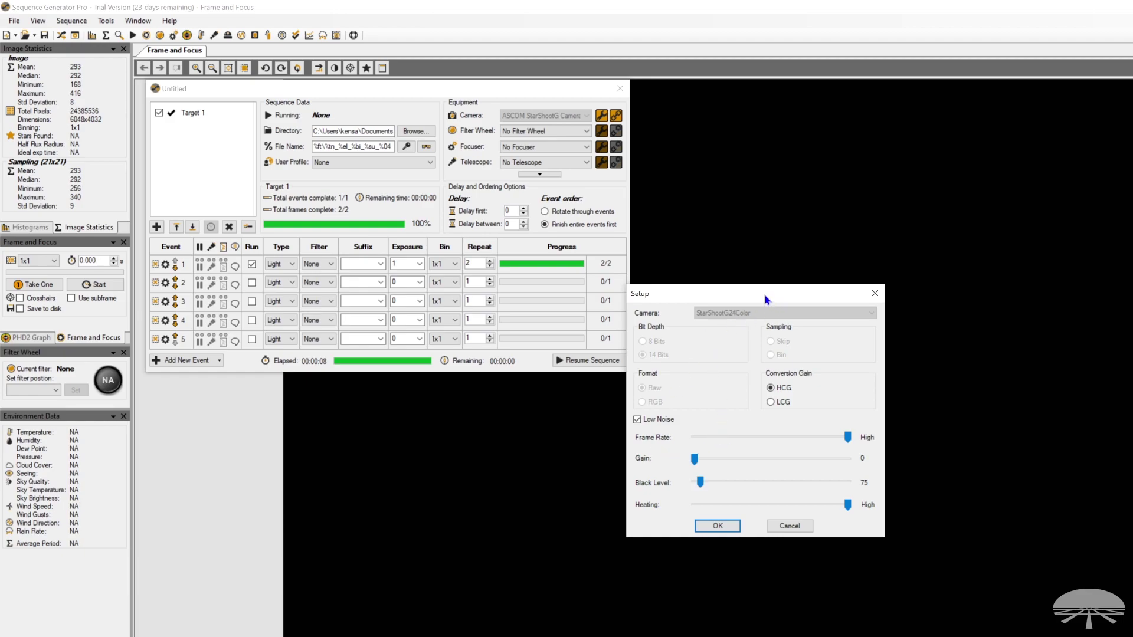
drag(765, 297, 776, 220)
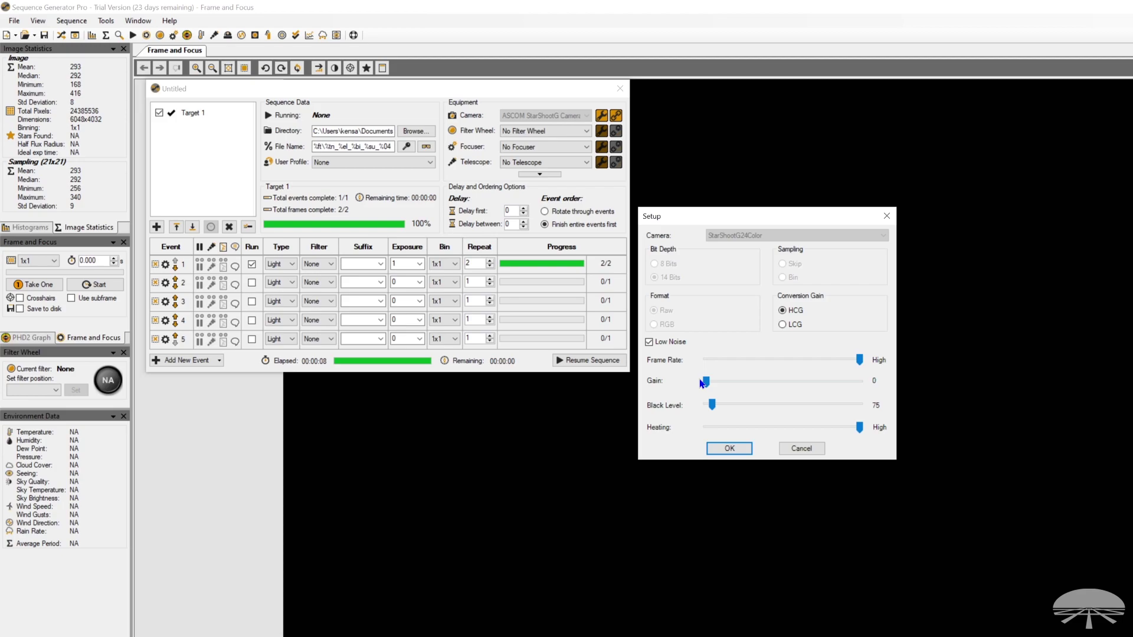
Step: Try the Gain slider, leaving gain at 0, and drag Black Level down to 0
drag(706, 382, 706, 383)
mouse_move(706, 382)
mouse_down()
mouse_move(741, 383)
mouse_move(705, 387)
mouse_up()
mouse_move(707, 383)
mouse_down()
mouse_move(871, 387)
mouse_move(702, 384)
mouse_up()
drag(712, 405, 673, 413)
Step: Apply black level 0 and keep test-frame binning at 1x1
click(730, 450)
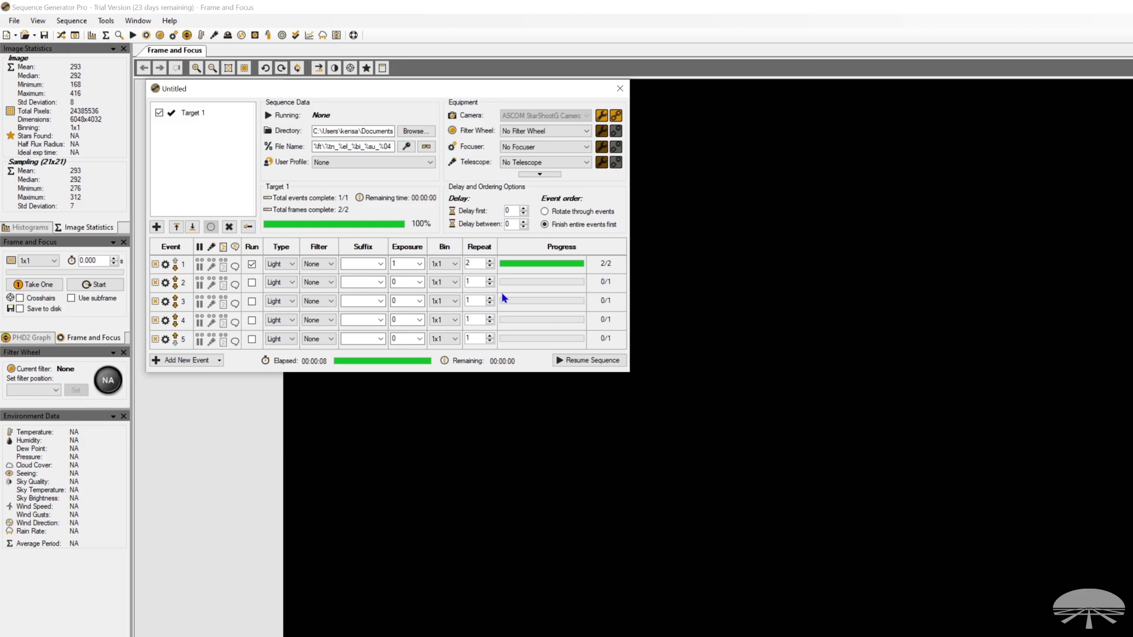
click(37, 261)
click(32, 274)
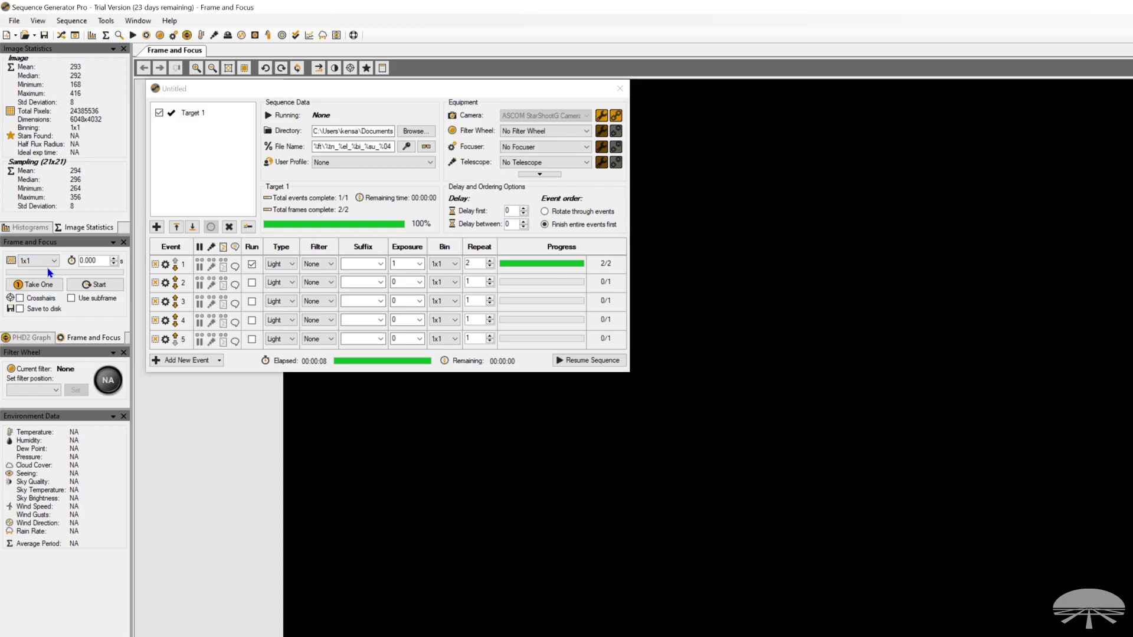
Step: Capture a 0.000-second bias frame, giving minimum 4, median 4 and maximum 108
double_click(91, 260)
click(32, 285)
mouse_move(76, 93)
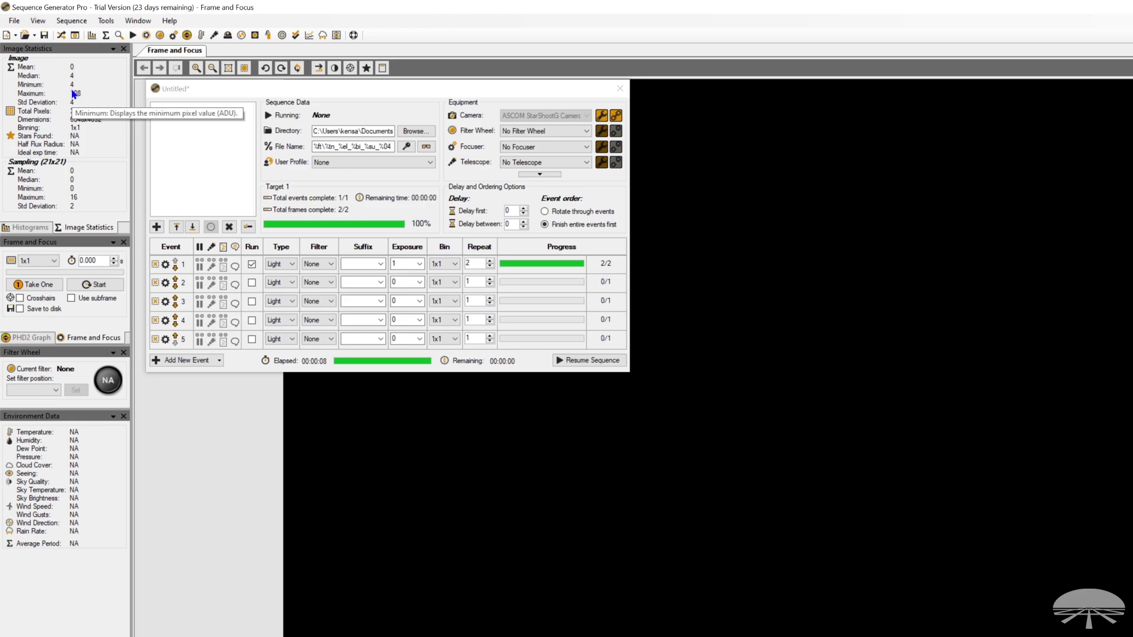
Step: Take two more zero-length bias frames; maximum reaches 124 while minimum and median stay 4
click(39, 285)
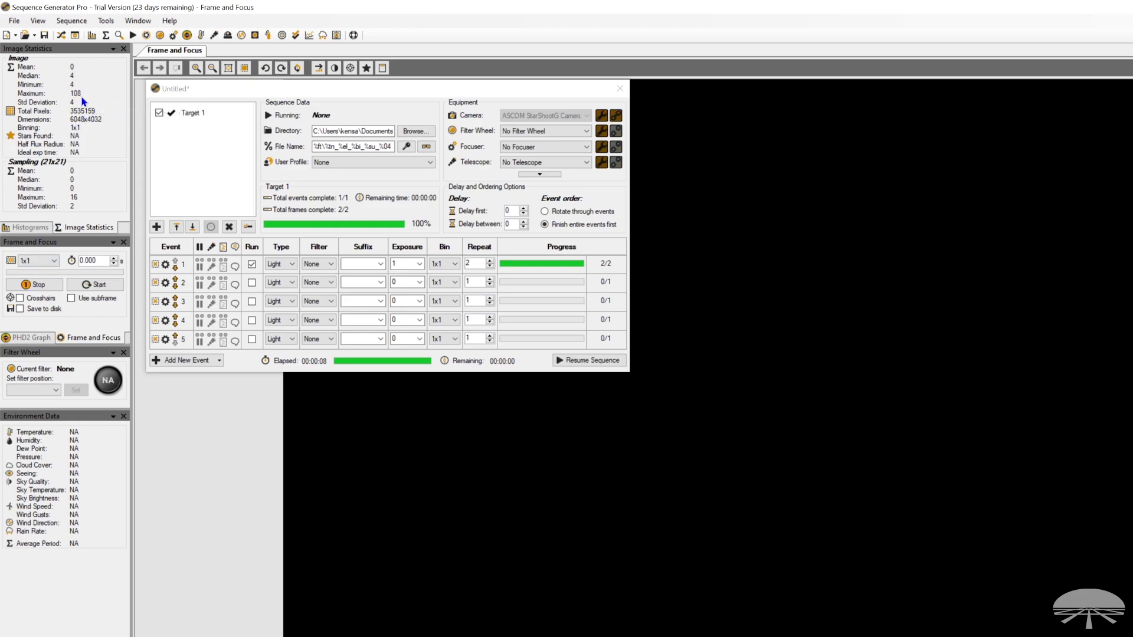
click(39, 285)
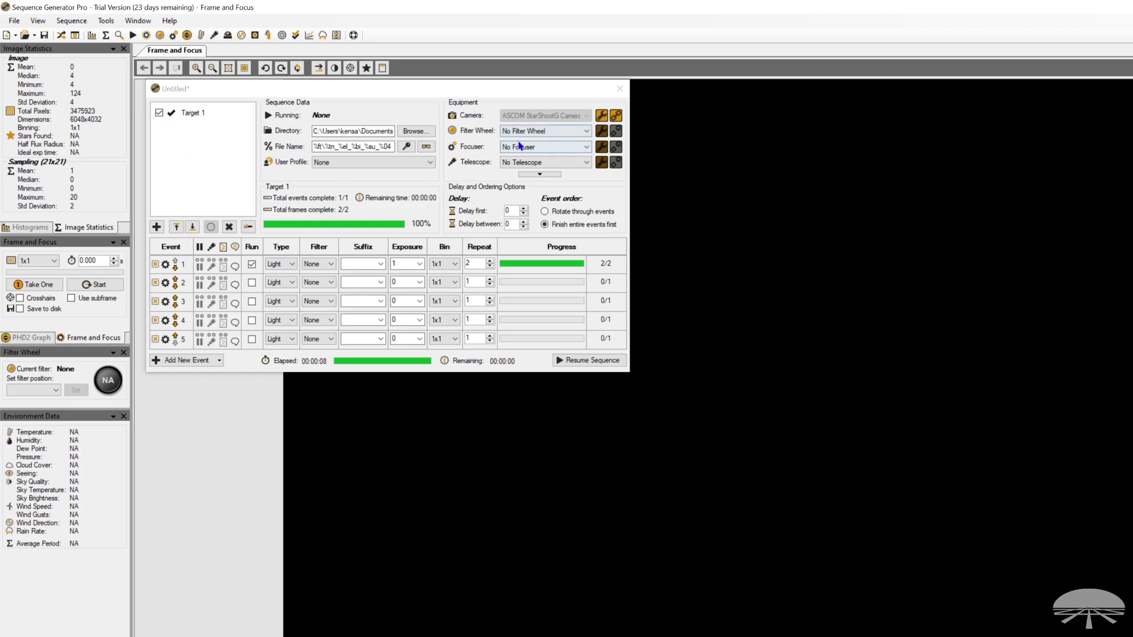
Step: Raise the camera Black Level to 30 and apply it
click(601, 116)
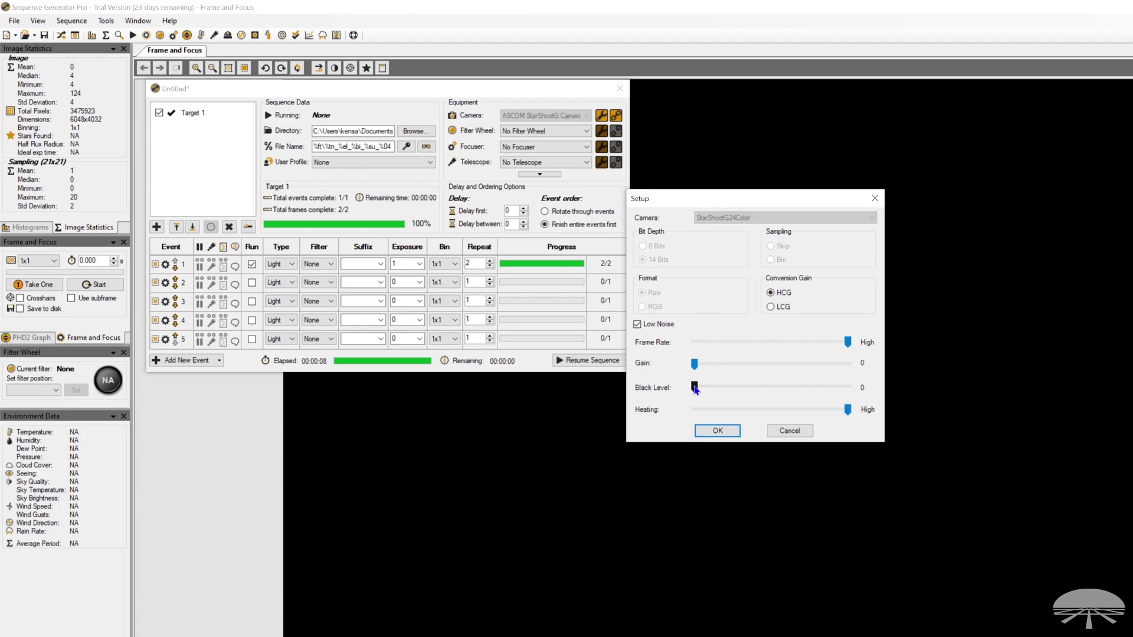
drag(694, 389, 696, 390)
click(736, 436)
Step: Capture three bias frames, reading mean 113, median 112 and maximum 252
click(45, 285)
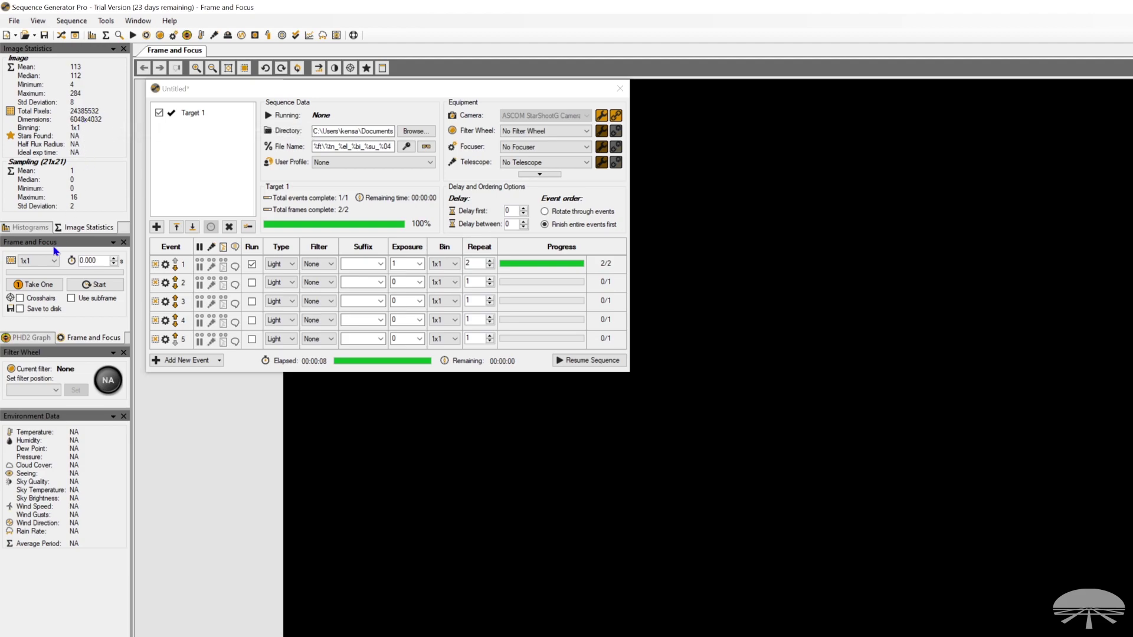
click(42, 286)
click(39, 283)
mouse_move(100, 190)
Step: Raise the camera Black Level above 30 and apply it
click(600, 117)
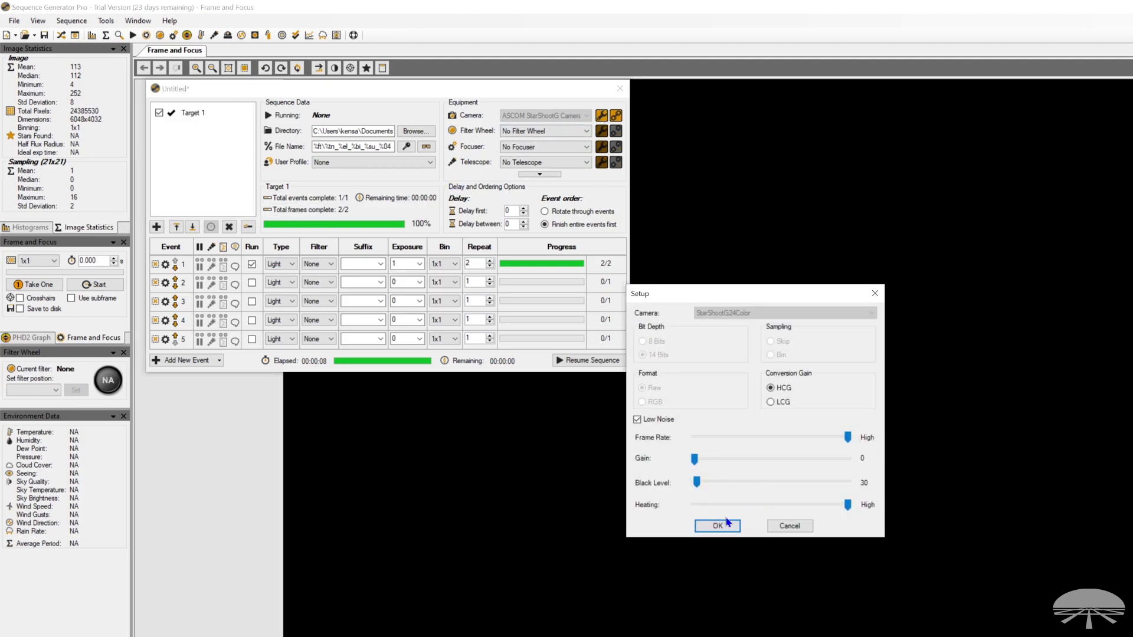
drag(698, 482, 698, 485)
click(718, 525)
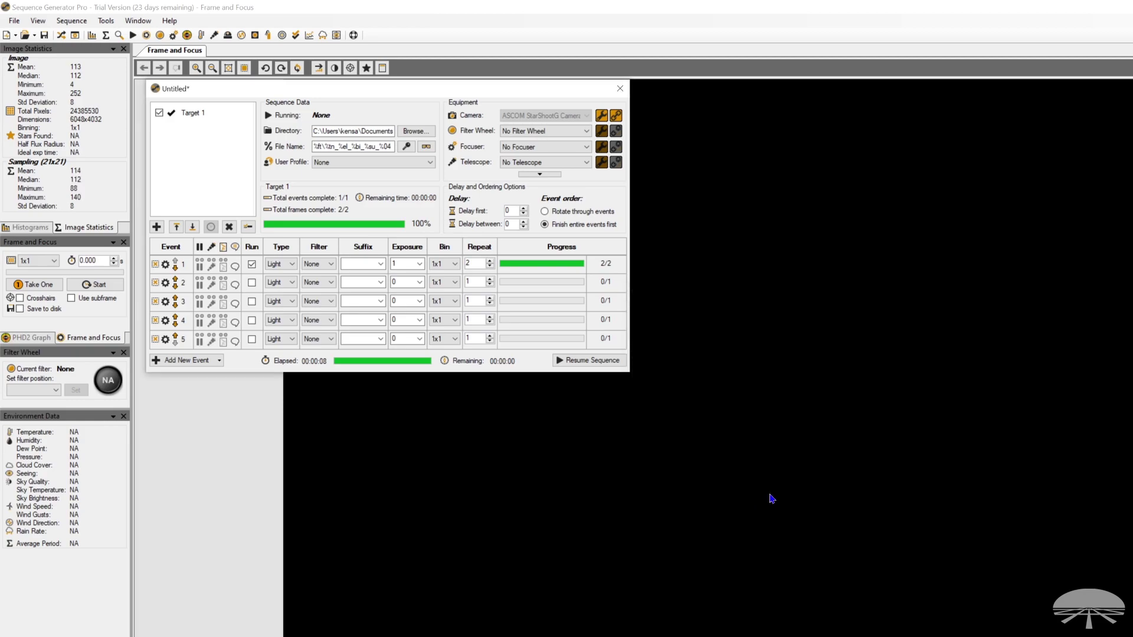
Step: Capture bias frames, stopping and restarting once, reaching mean 193 and minimum 44
click(51, 285)
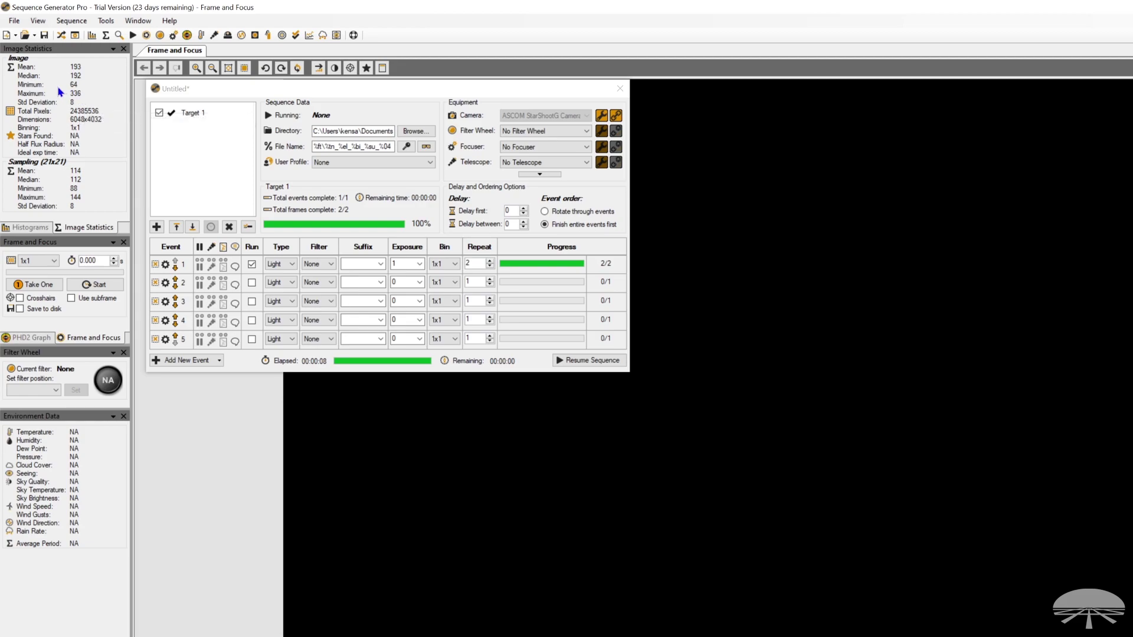
click(41, 285)
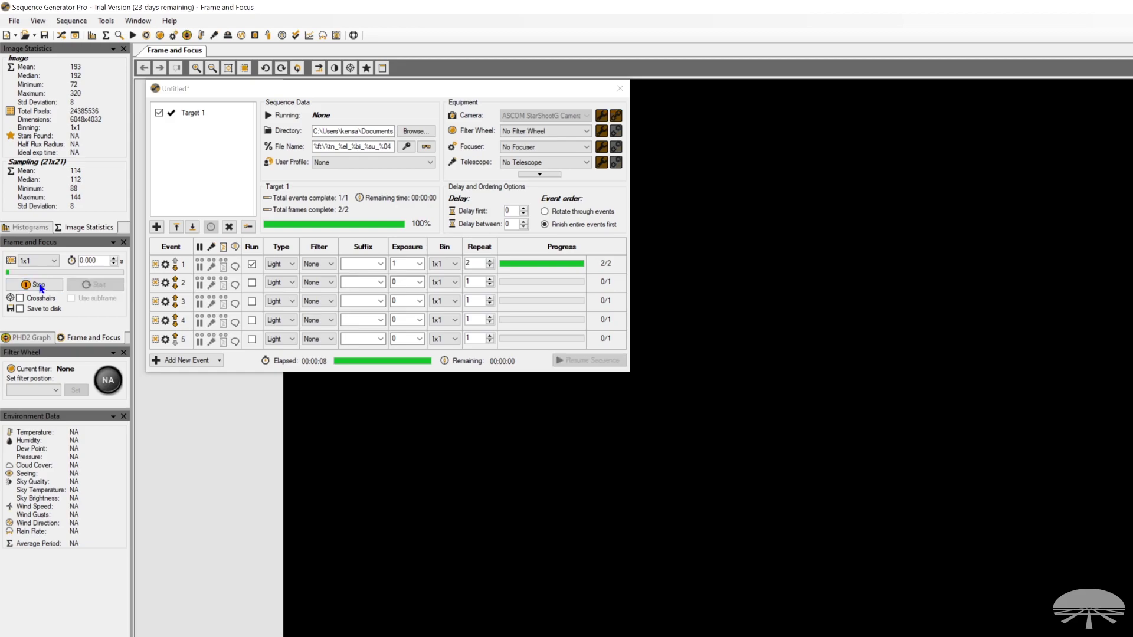
click(41, 287)
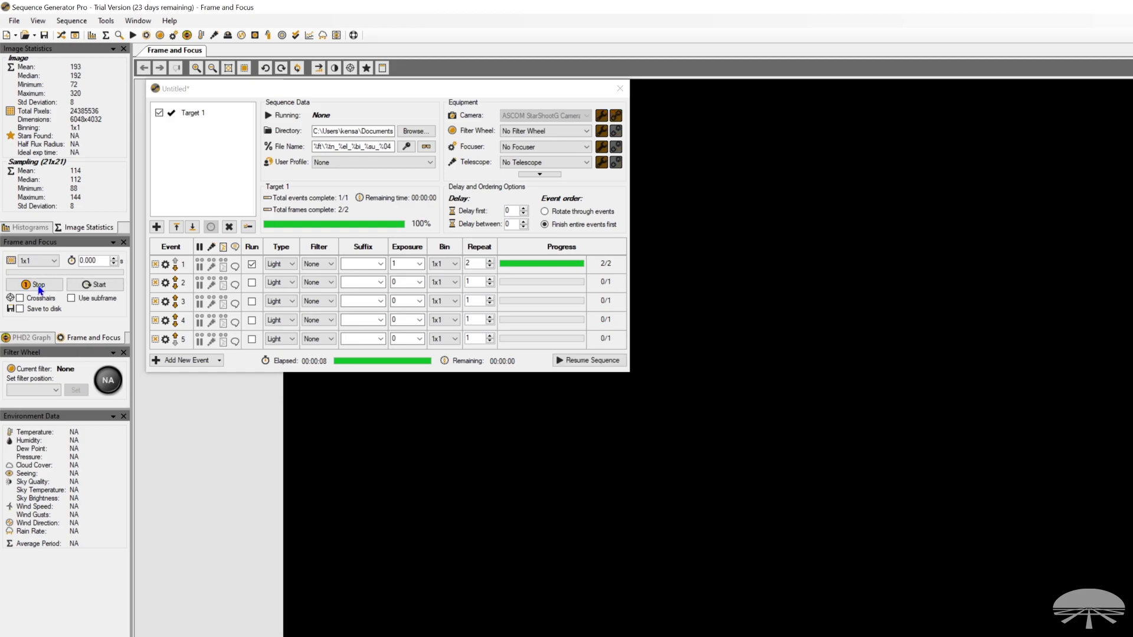
click(38, 288)
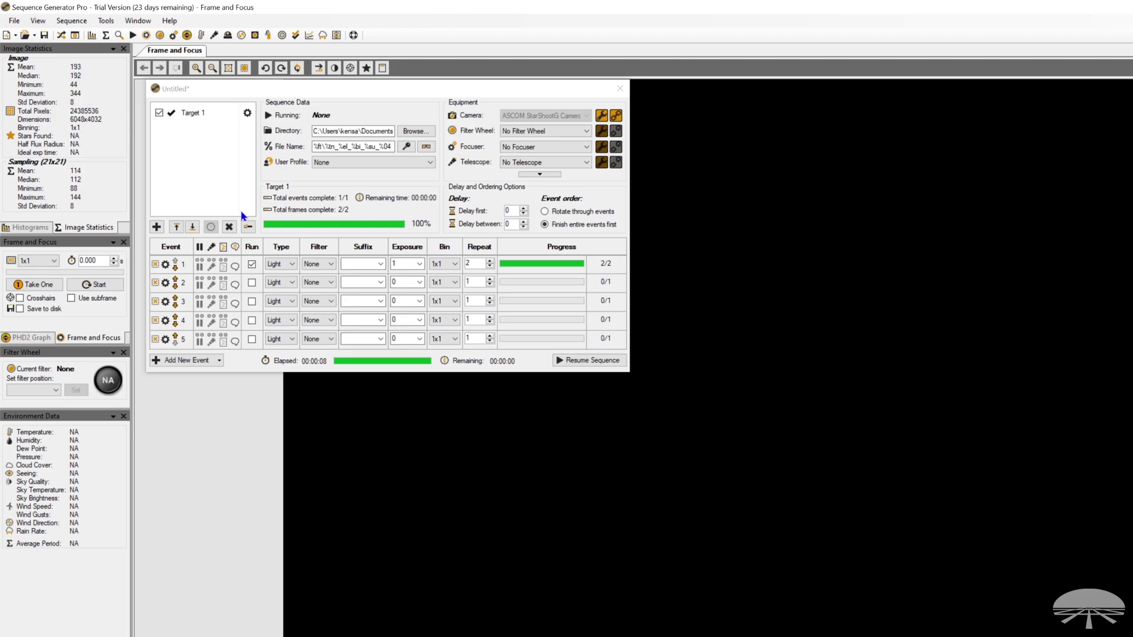
Step: Set the camera Black Level to 75 and apply it
click(601, 116)
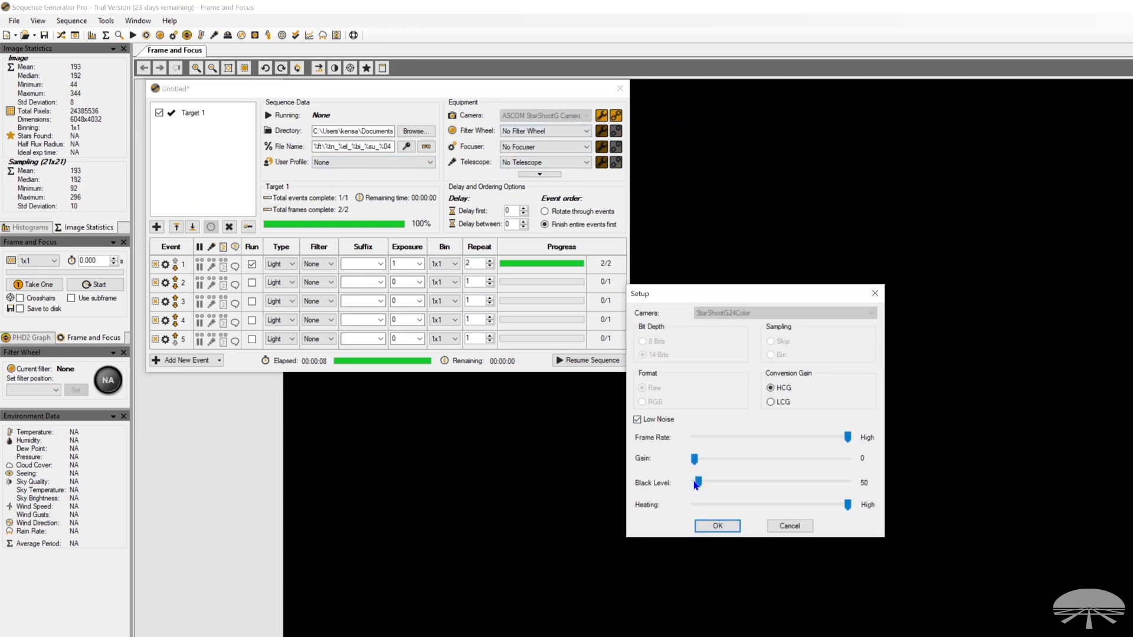
drag(699, 483, 701, 482)
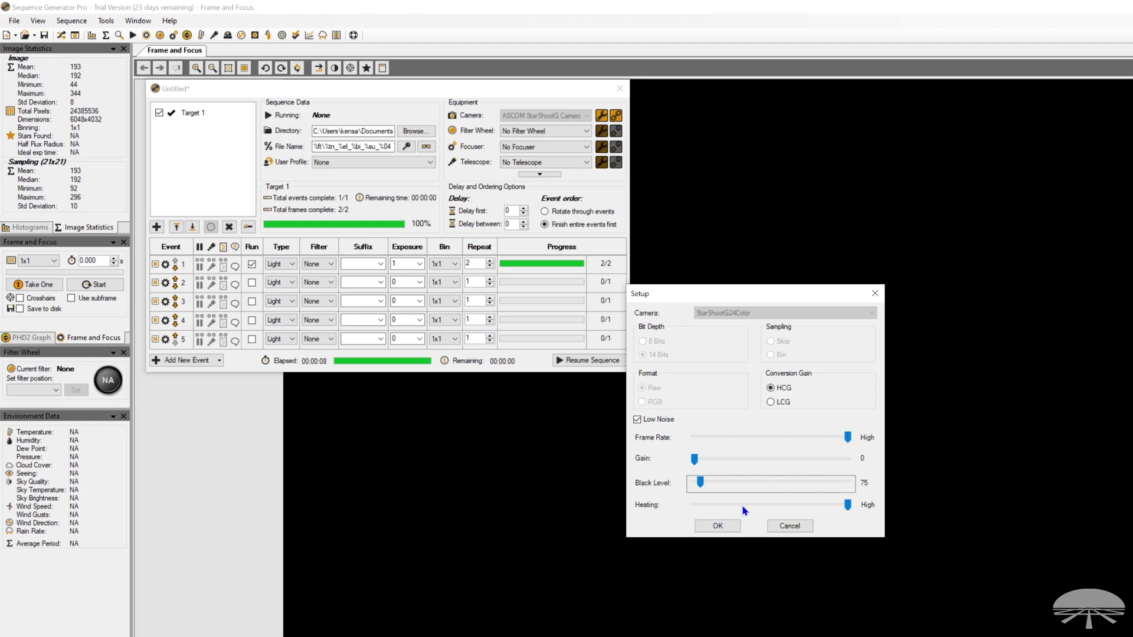
click(718, 526)
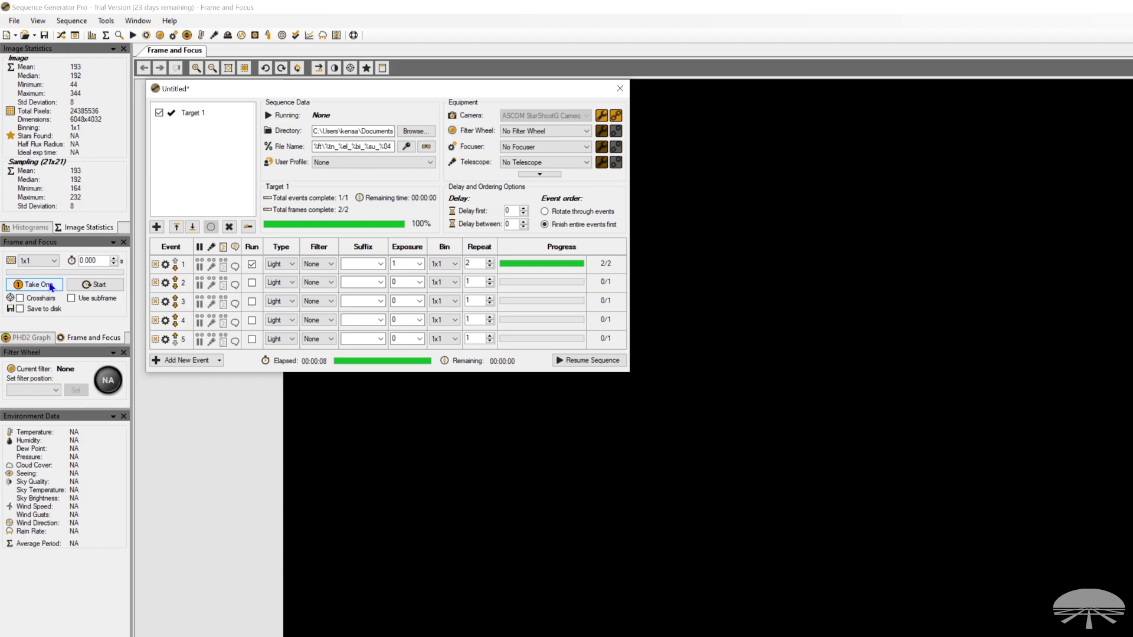
Step: Take four bias frames, reaching minimum 176, mean 293 and maximum 436
click(50, 286)
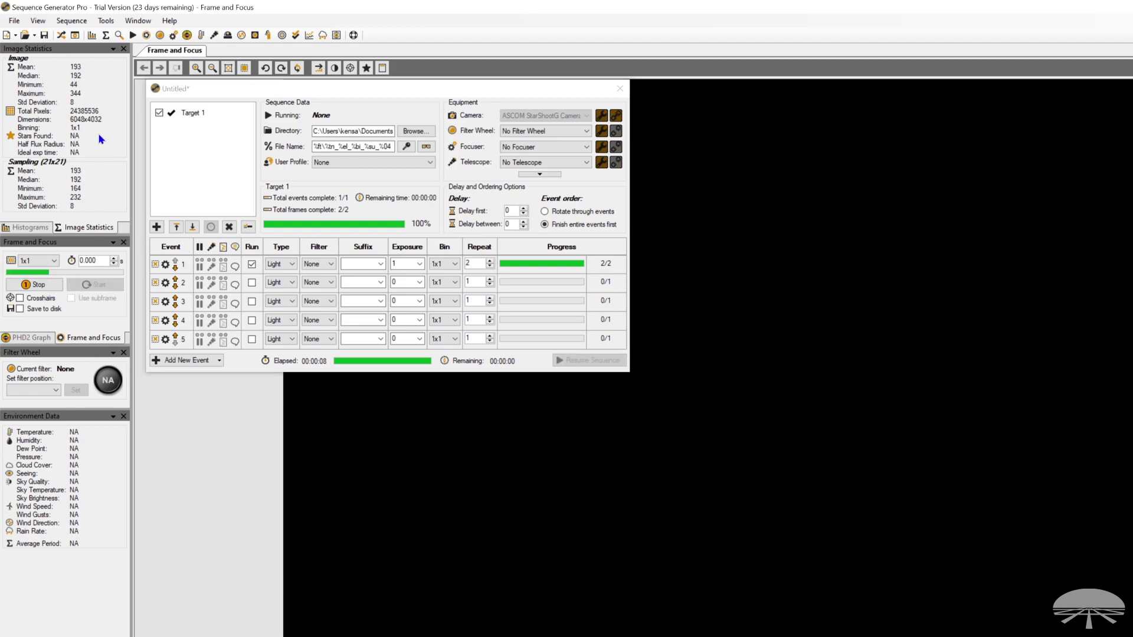
click(51, 285)
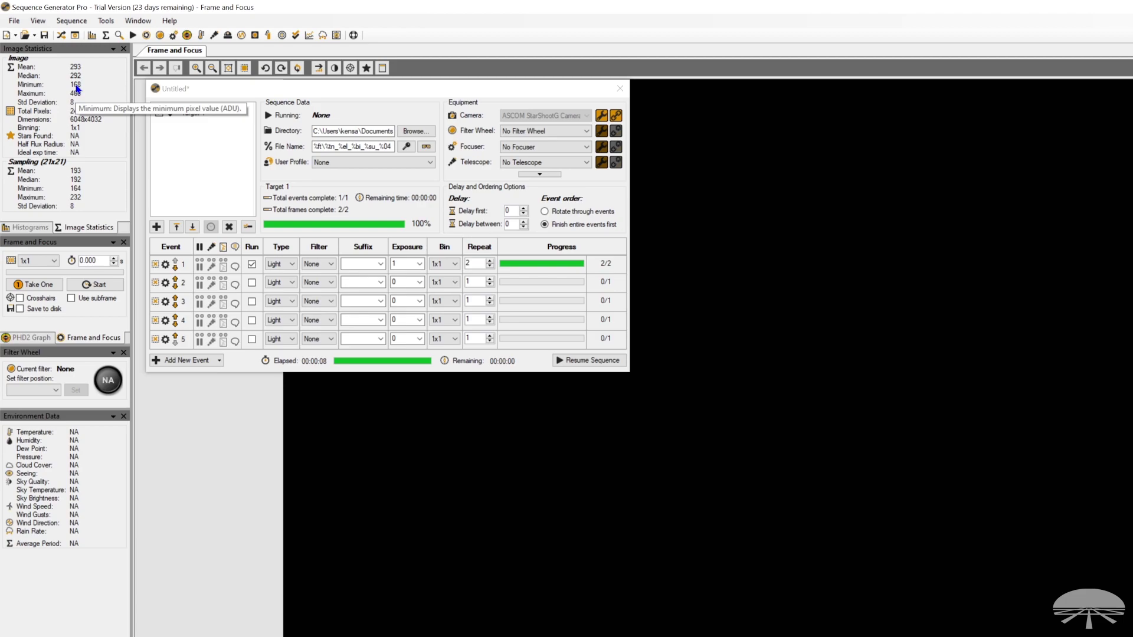
click(36, 284)
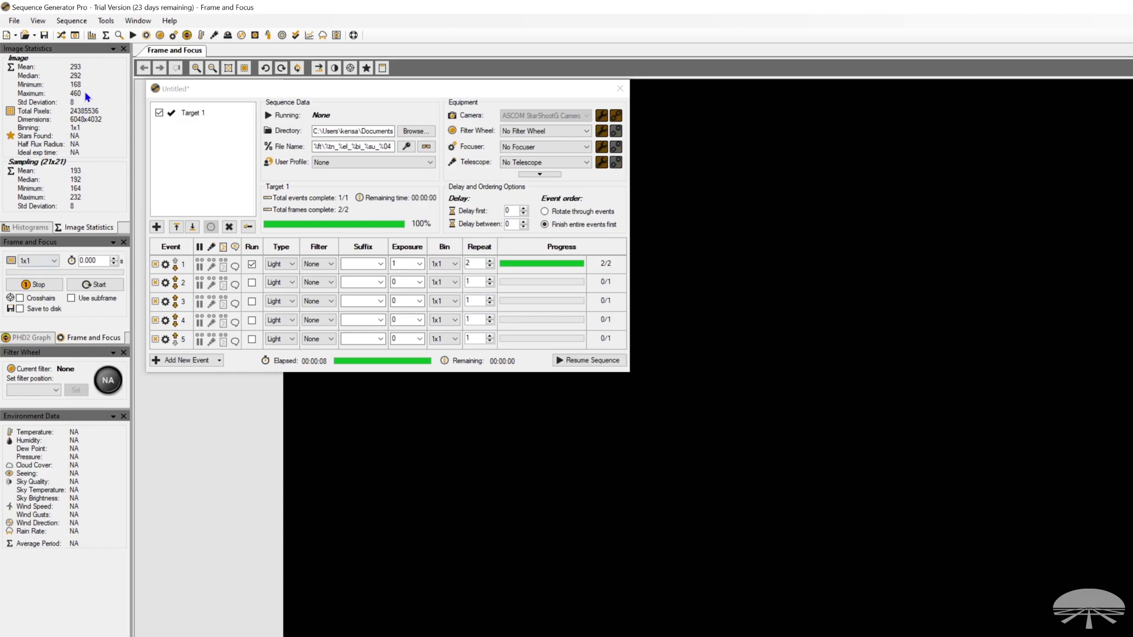
click(50, 286)
Step: Reconnect the StarShoot G24, confirm Black Level 75 in Setup, and keep 1x1 test-frame binning
click(614, 121)
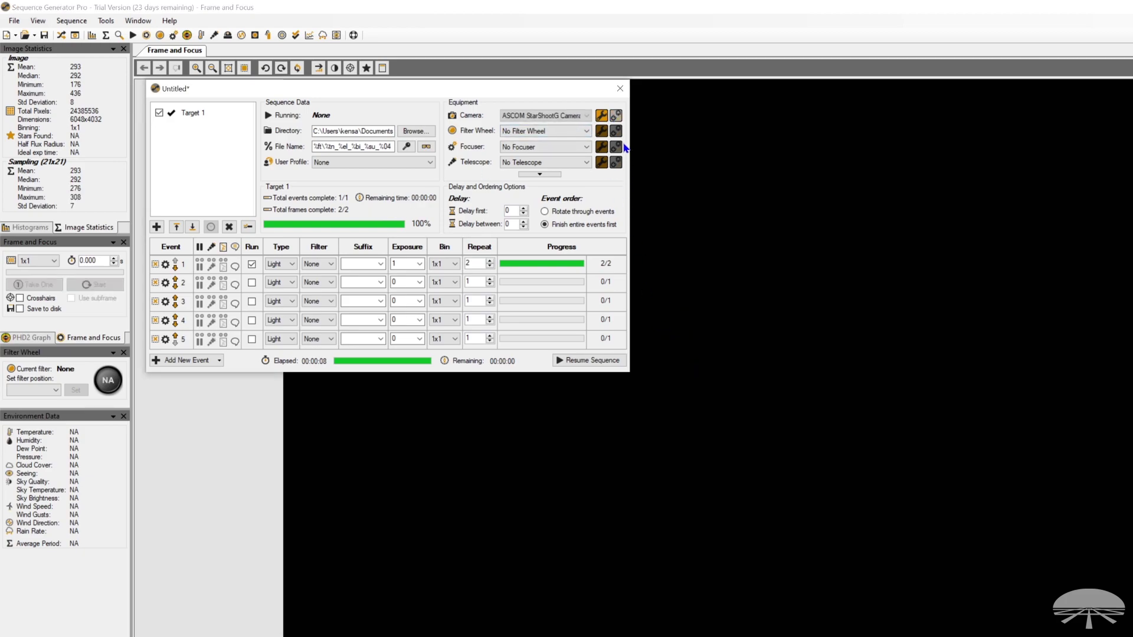
click(600, 118)
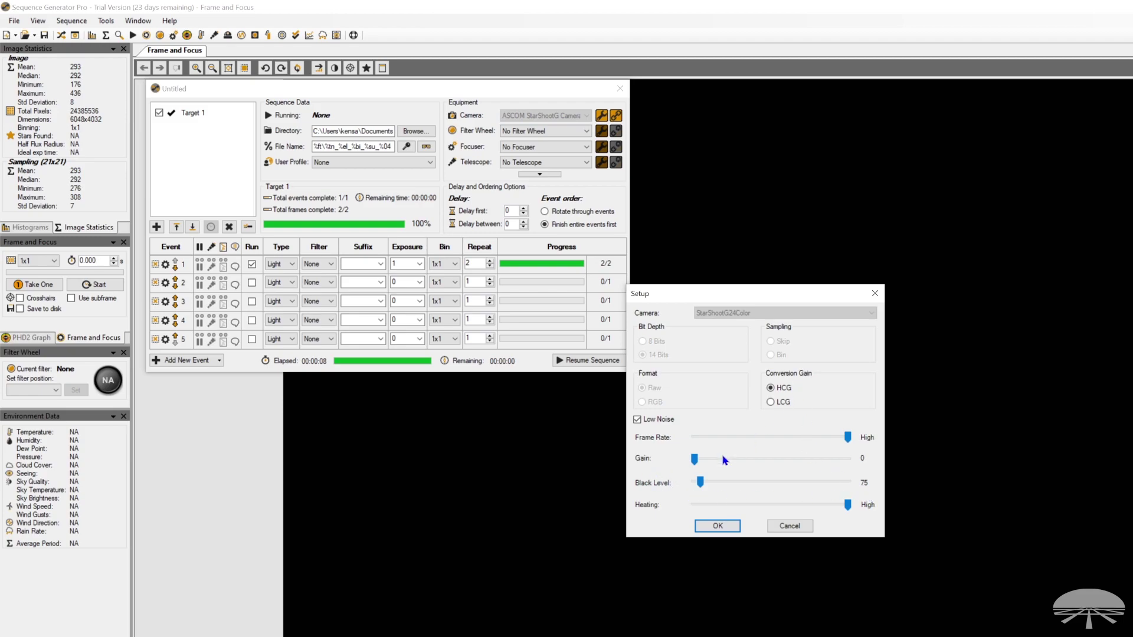
click(732, 526)
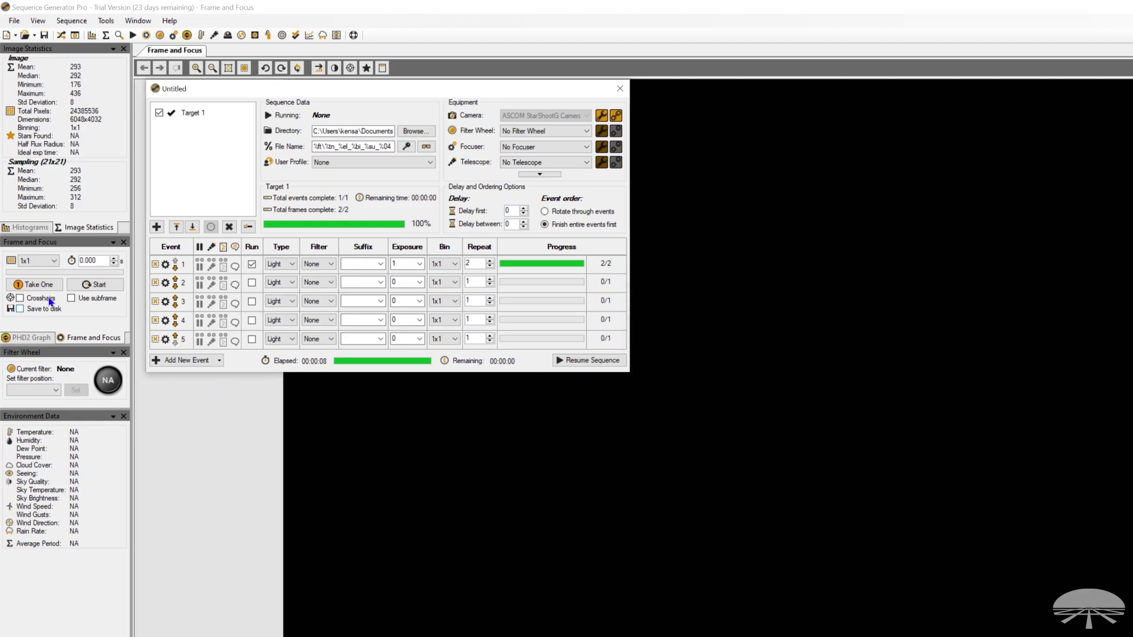
click(42, 261)
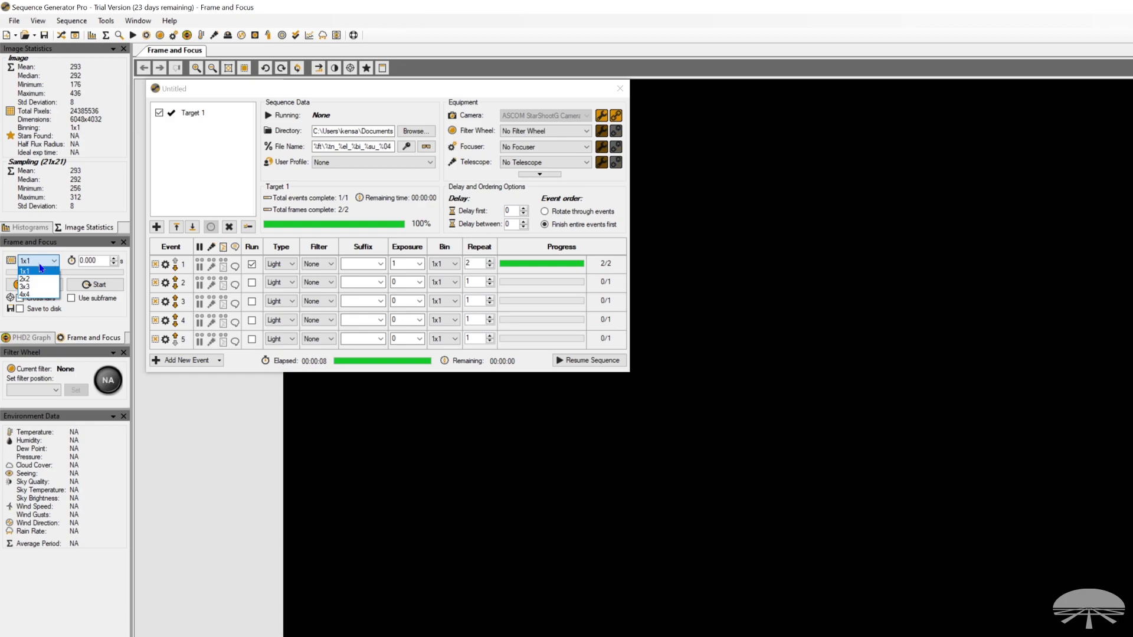
click(41, 271)
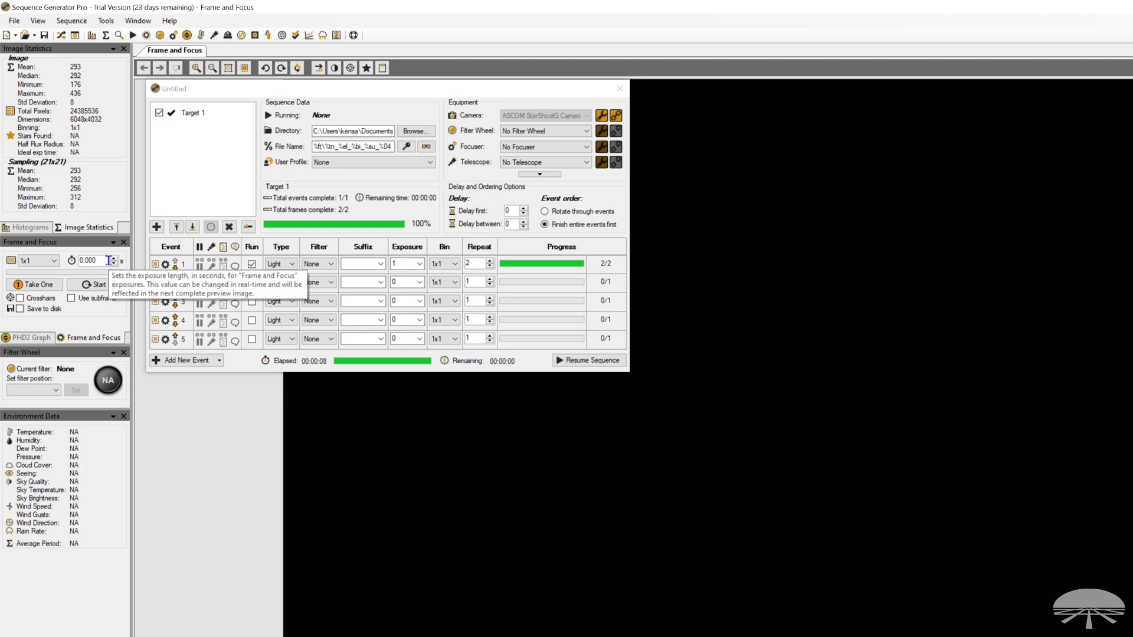